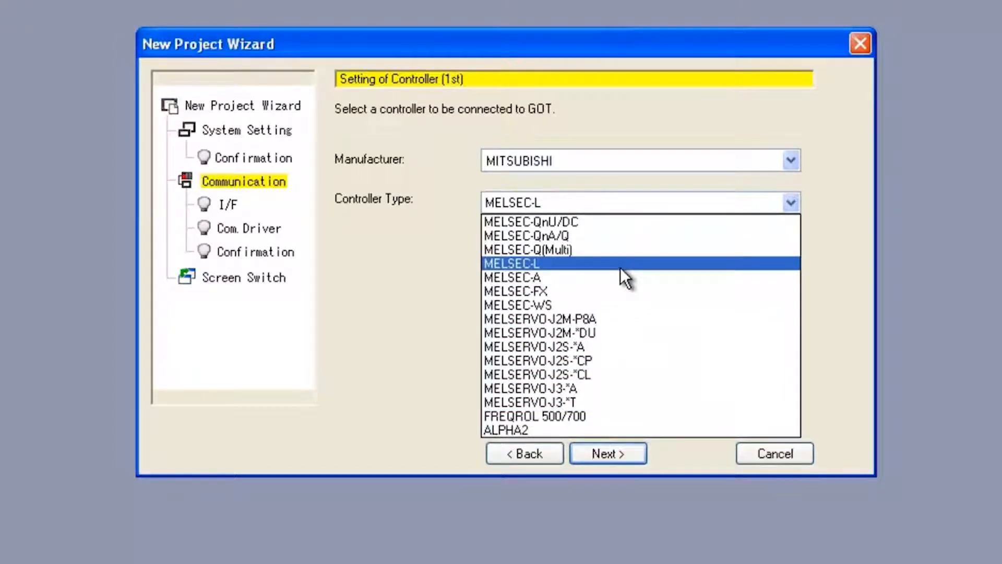
# - Choose the MELSEC-L controller, accept the standard RS-422/232 interface and QnA/L/Q CPU driver, and finish the new project with the default screen switching devices
pyautogui.click(620, 267)
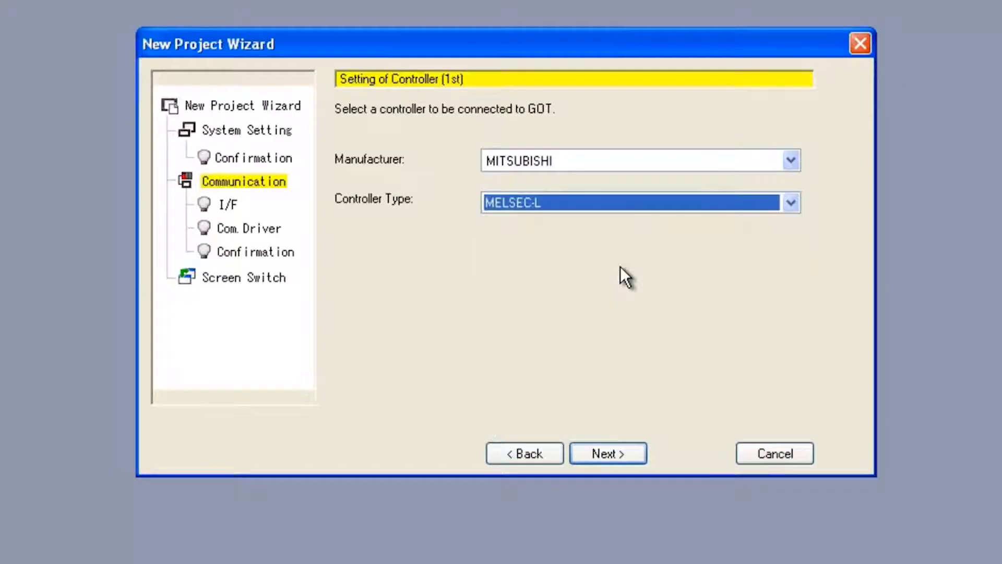
pyautogui.click(626, 453)
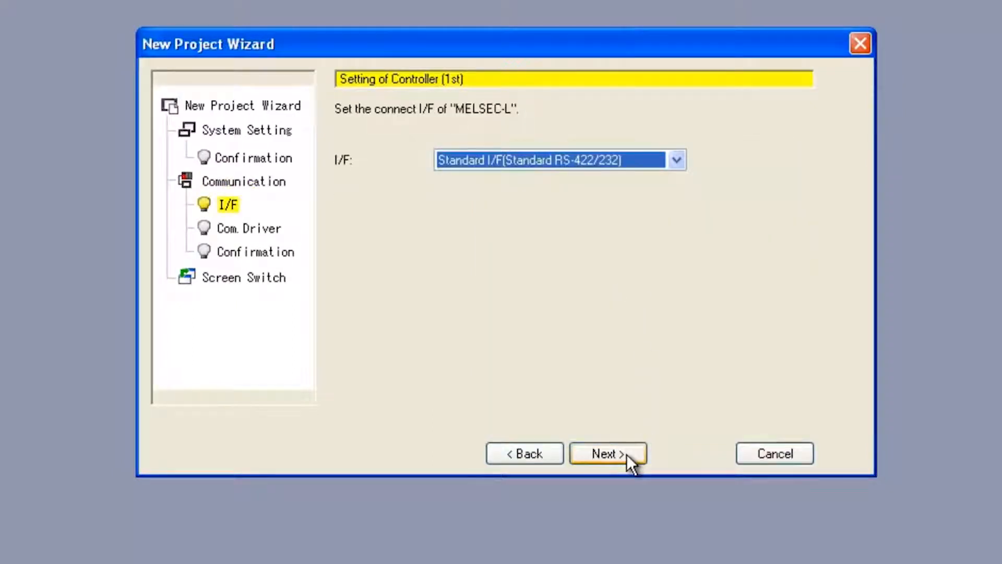
pyautogui.click(625, 454)
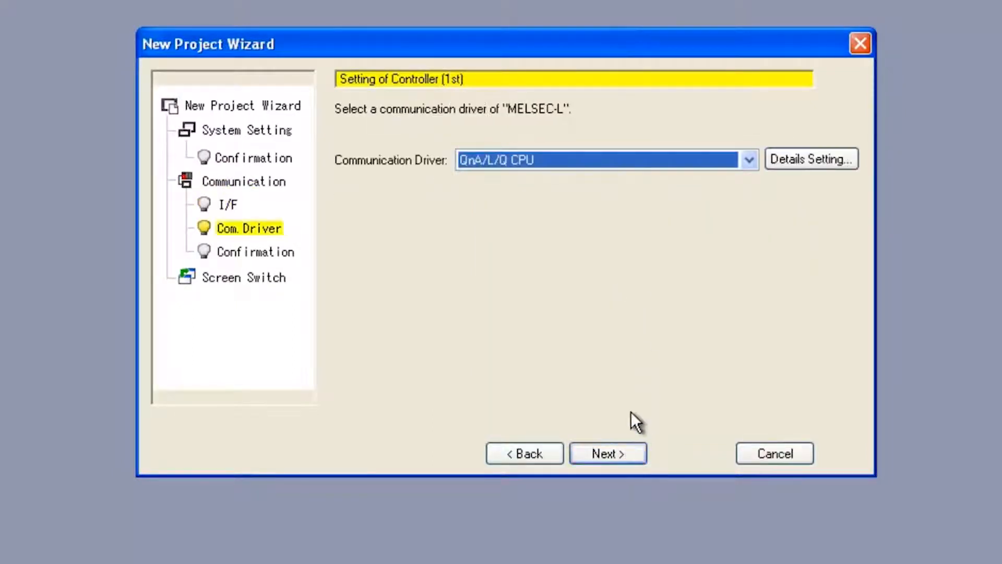
pyautogui.click(617, 450)
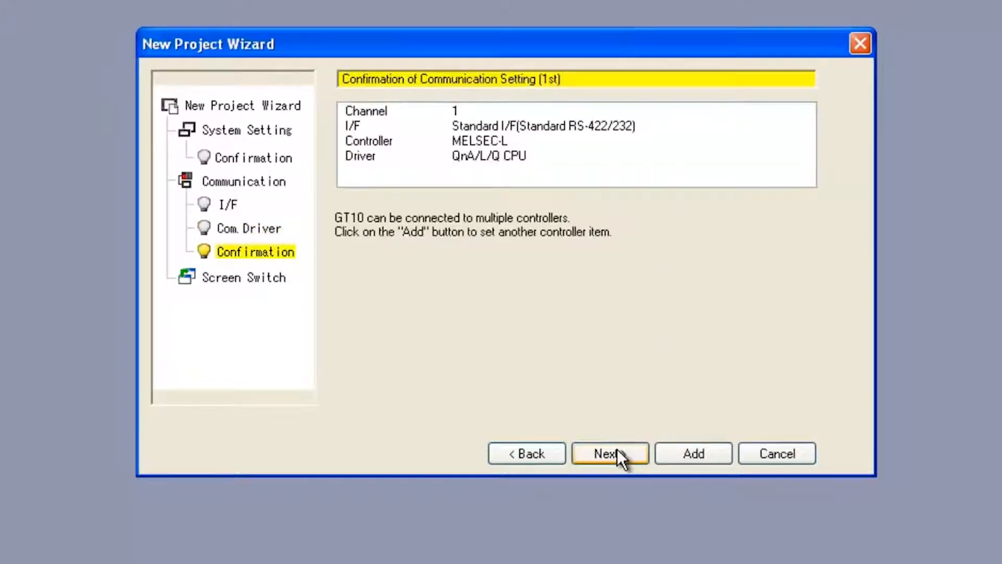
pyautogui.click(616, 453)
pyautogui.click(616, 453)
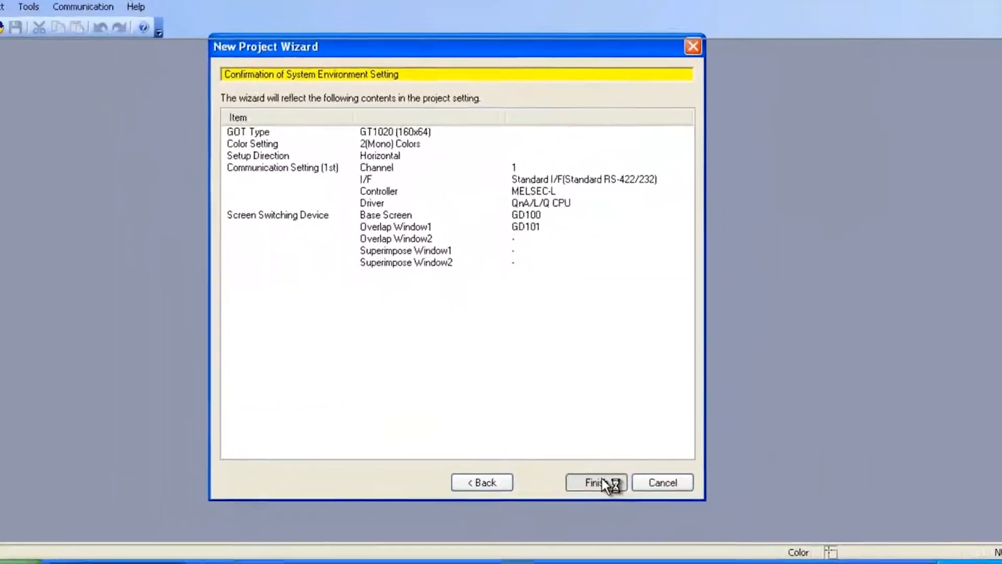
pyautogui.click(623, 519)
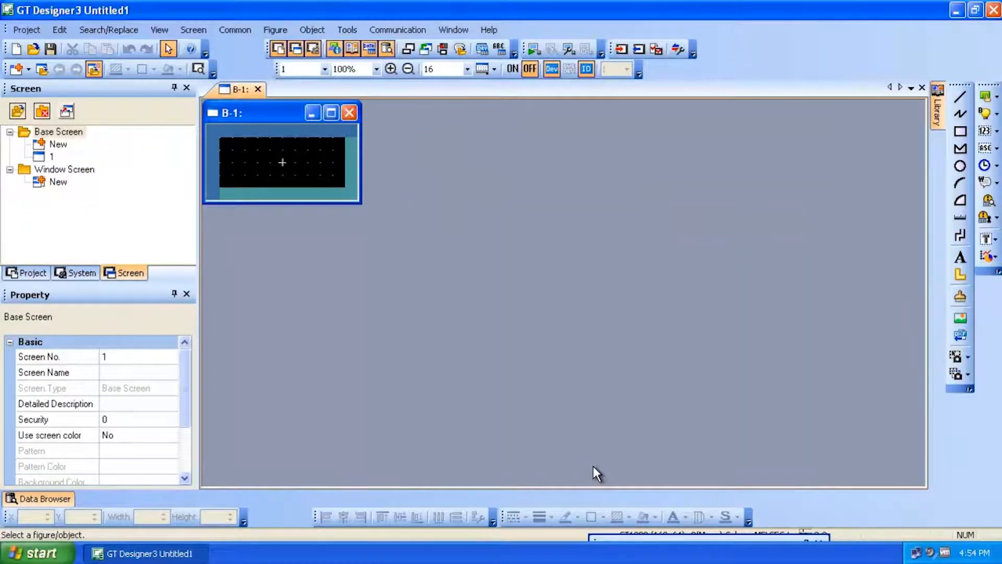
# - Look up the COM port number of the Keyspan USB serial adapter in the Windows Device Manager
pyautogui.click(958, 10)
pyautogui.rightClick(31, 77)
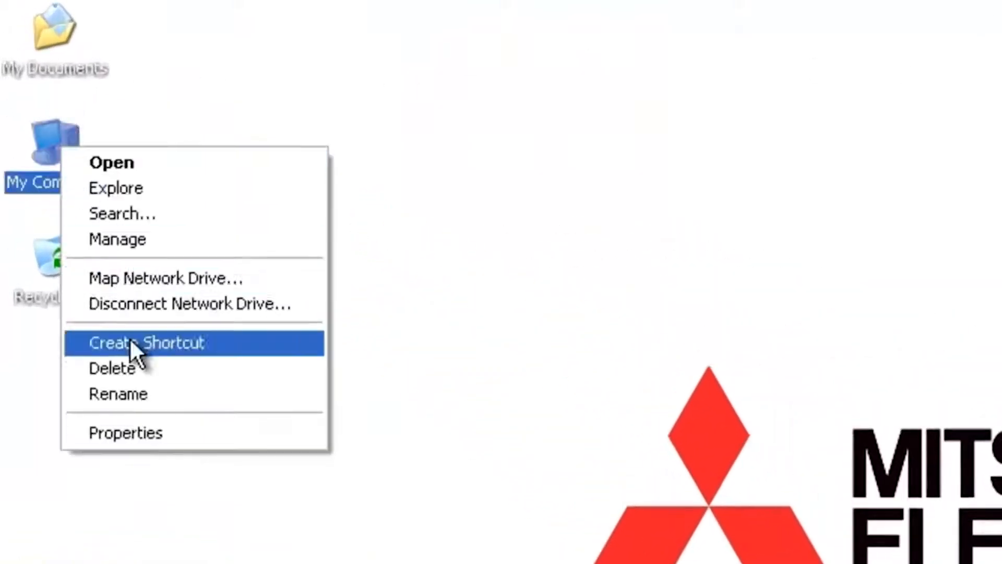
pyautogui.click(148, 433)
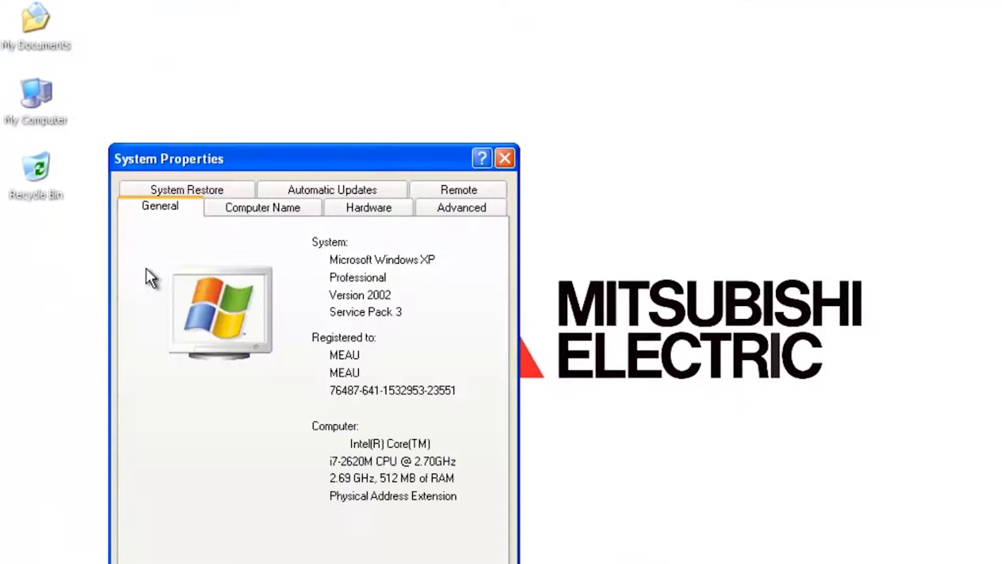
pyautogui.click(380, 209)
pyautogui.click(434, 311)
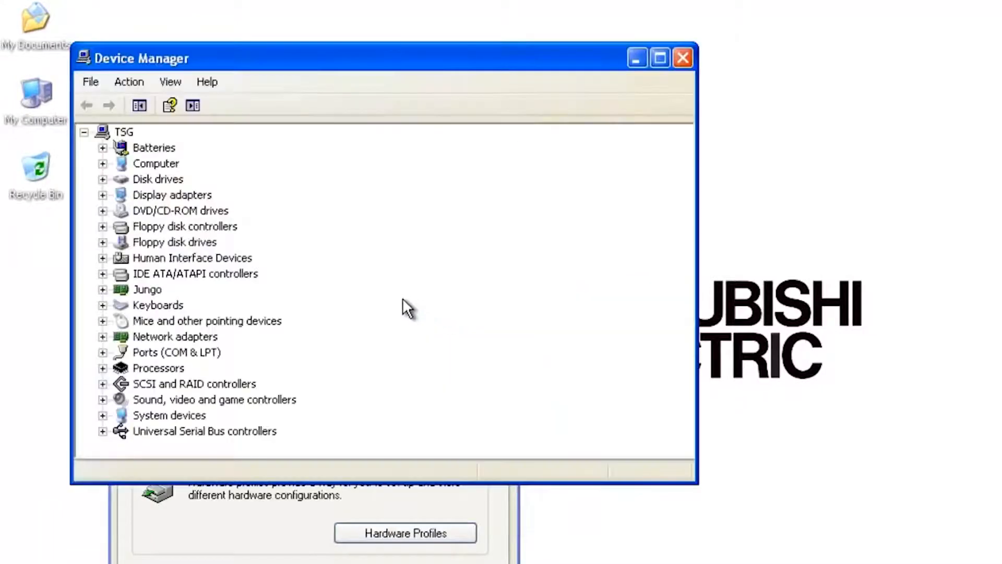
pyautogui.click(103, 353)
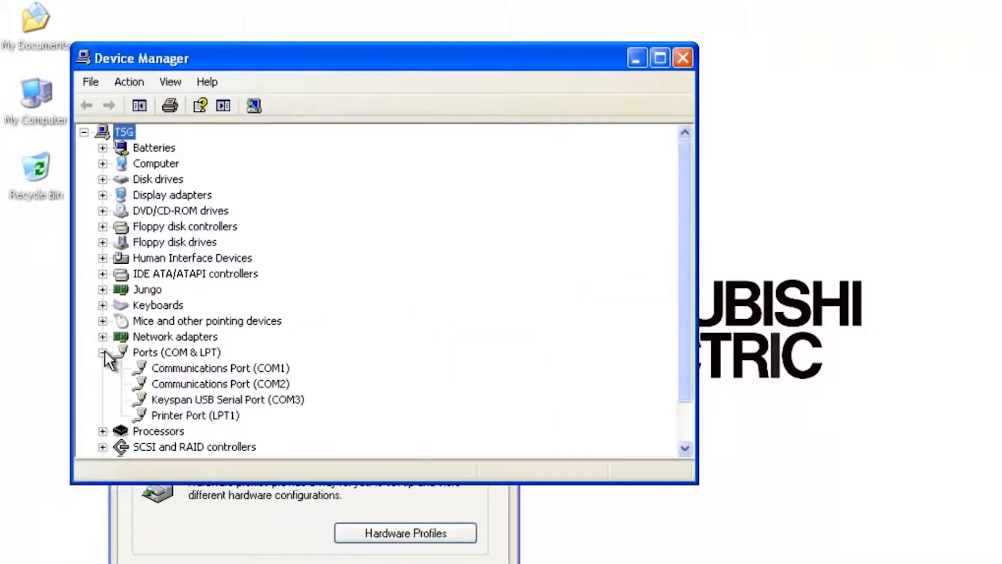
pyautogui.click(204, 400)
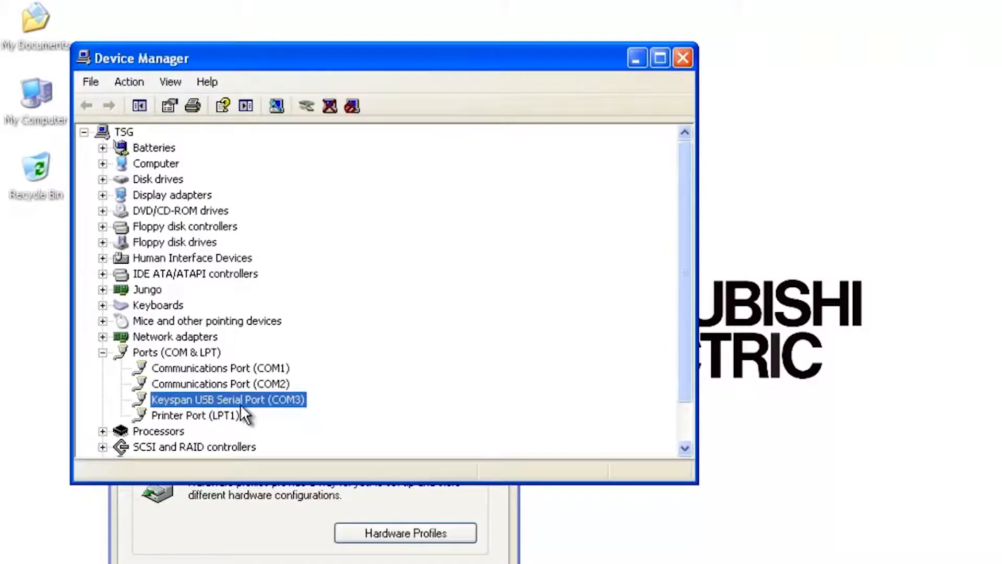
# - Switch back to GT Designer3 and set the GOT communication configuration to RS232 on port COM3
pyautogui.click(166, 553)
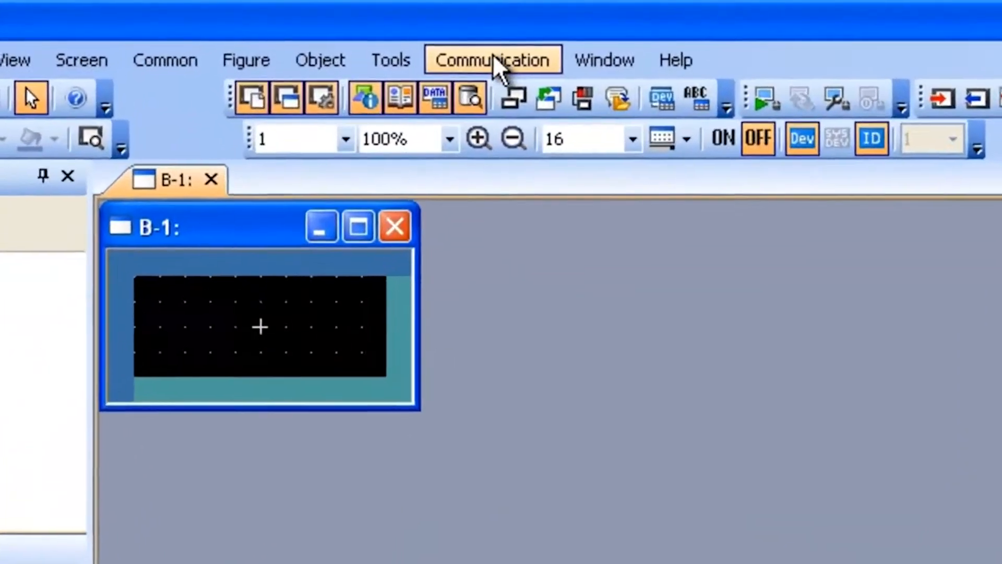
pyautogui.click(398, 29)
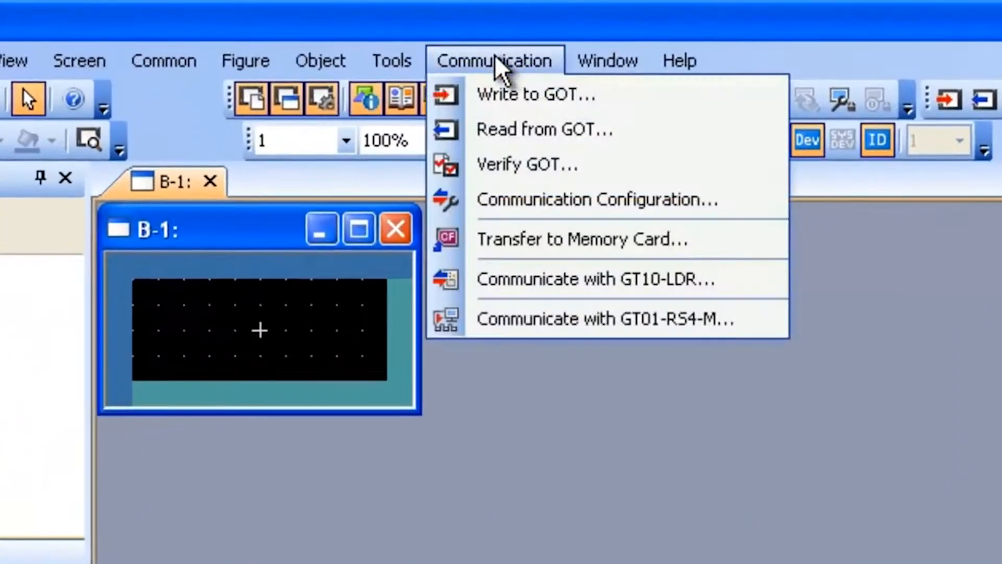
pyautogui.click(541, 200)
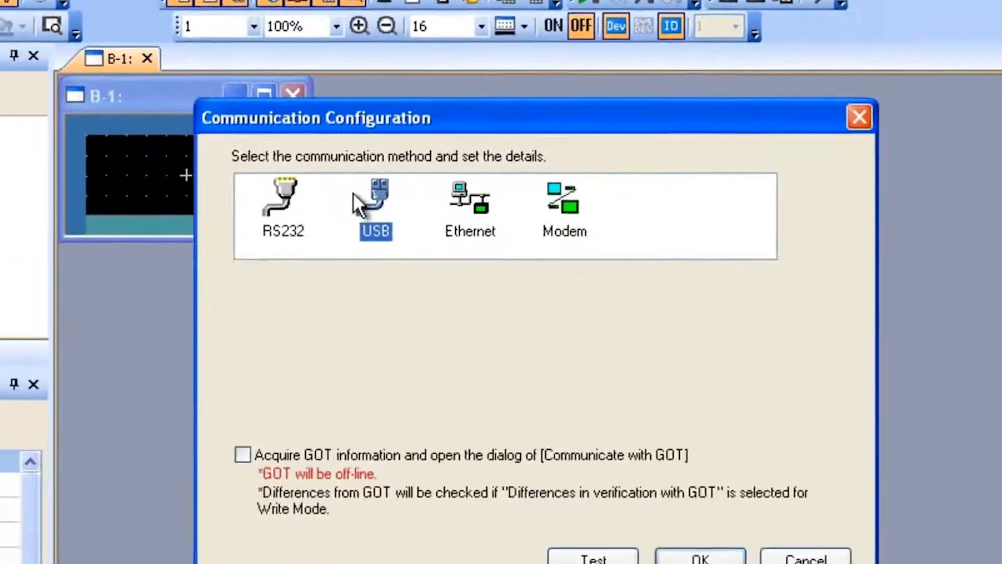
pyautogui.click(392, 384)
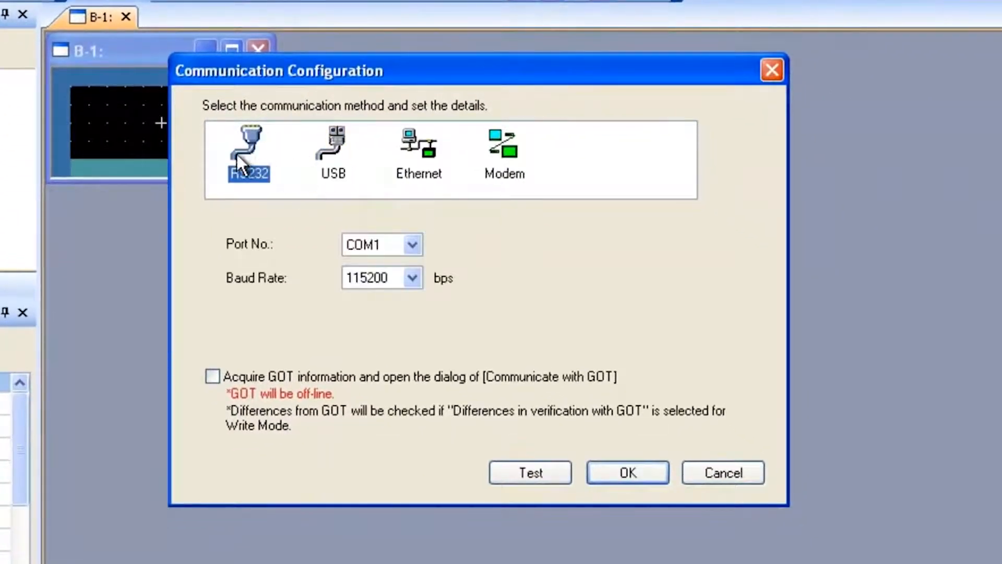
pyautogui.click(402, 244)
pyautogui.click(393, 293)
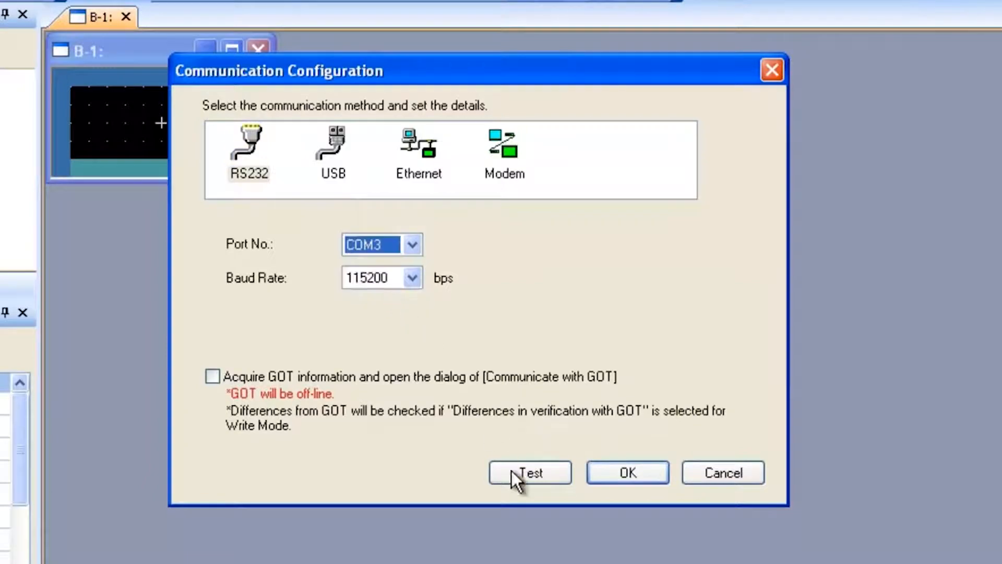
# - Test the connection to the GOT and accept the communication configuration
pyautogui.click(533, 472)
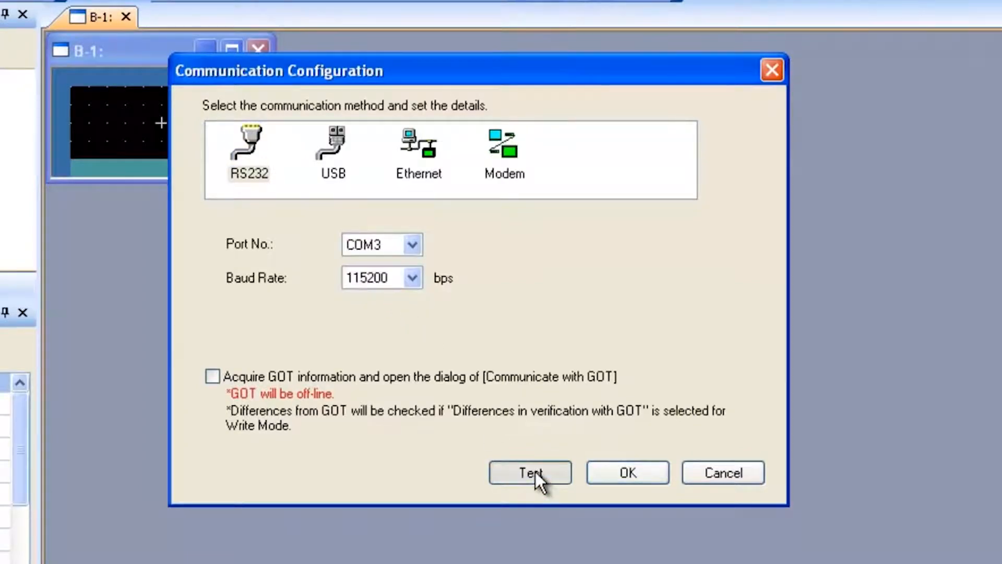
pyautogui.click(477, 319)
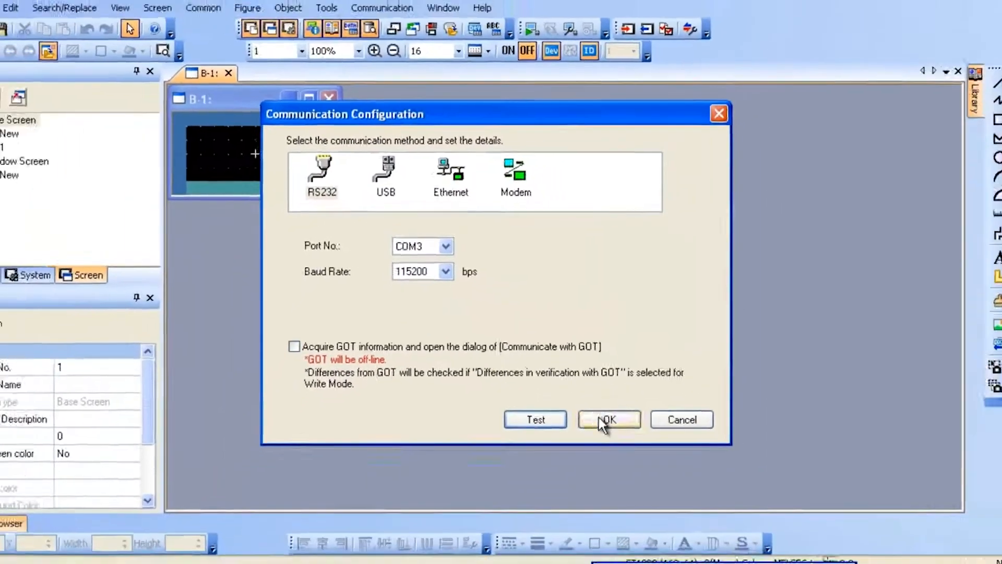
pyautogui.click(599, 418)
# - Start a write to the GOT with the configured RS232 connection and include the Standard monitor OS
pyautogui.click(383, 8)
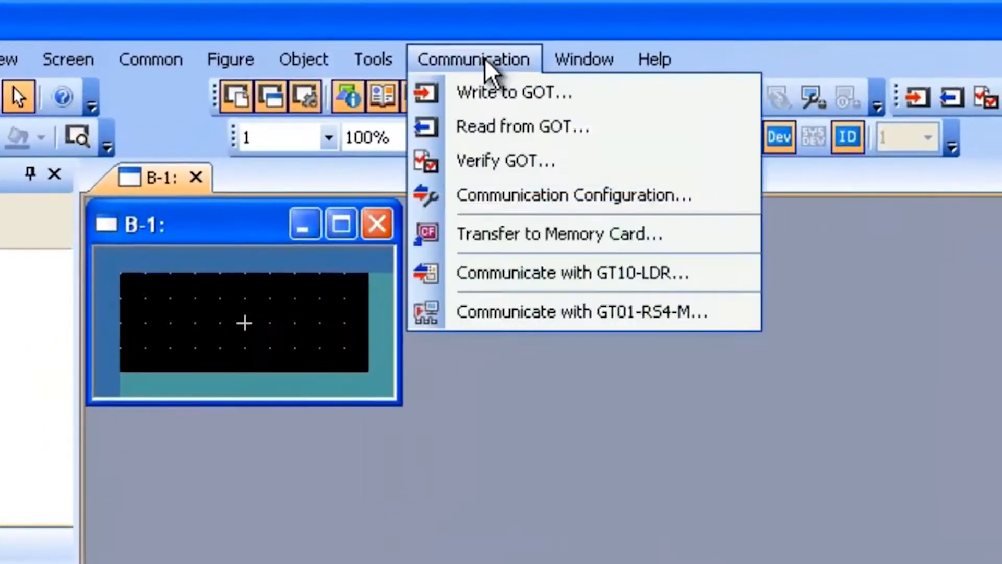
pyautogui.click(550, 92)
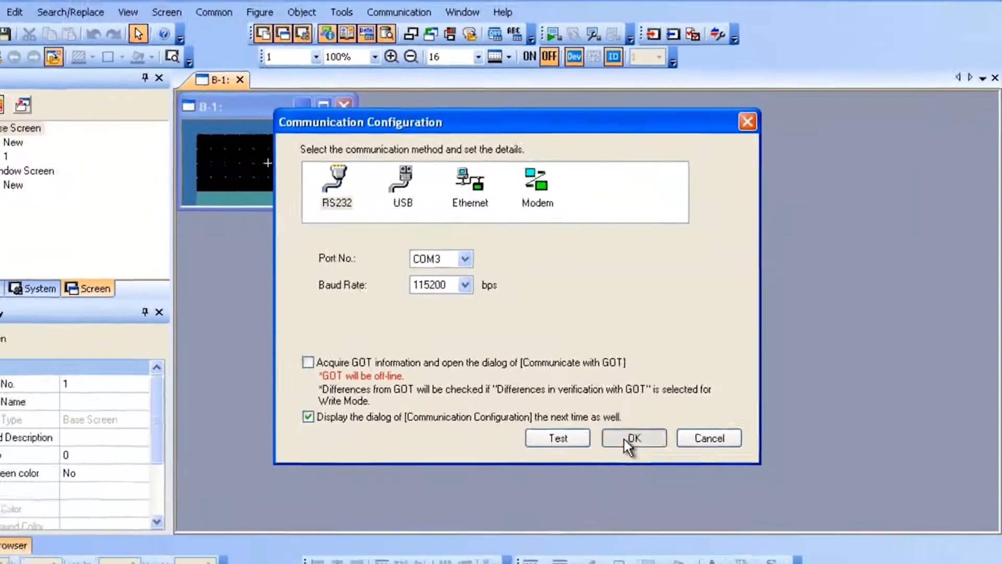
pyautogui.click(685, 495)
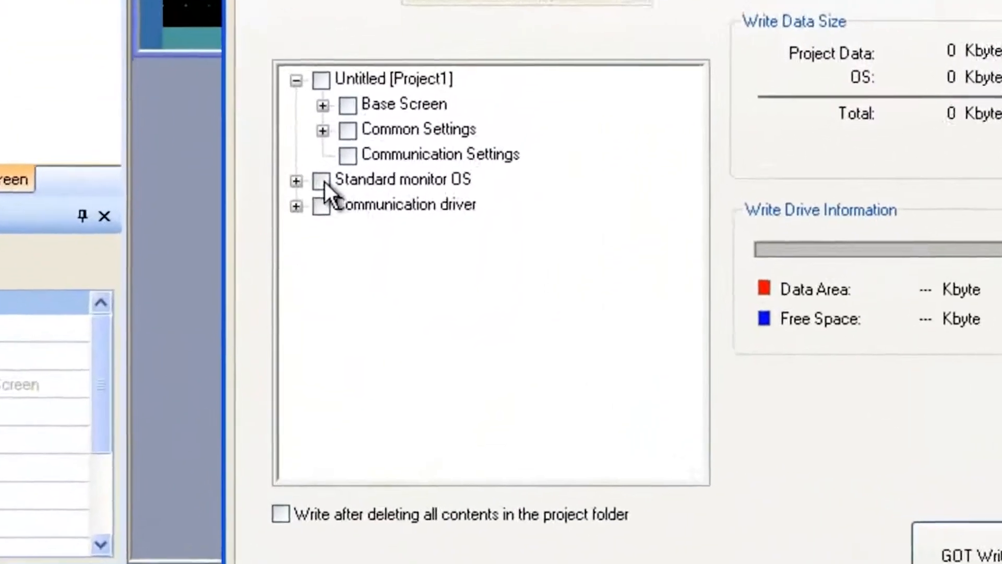
pyautogui.click(321, 181)
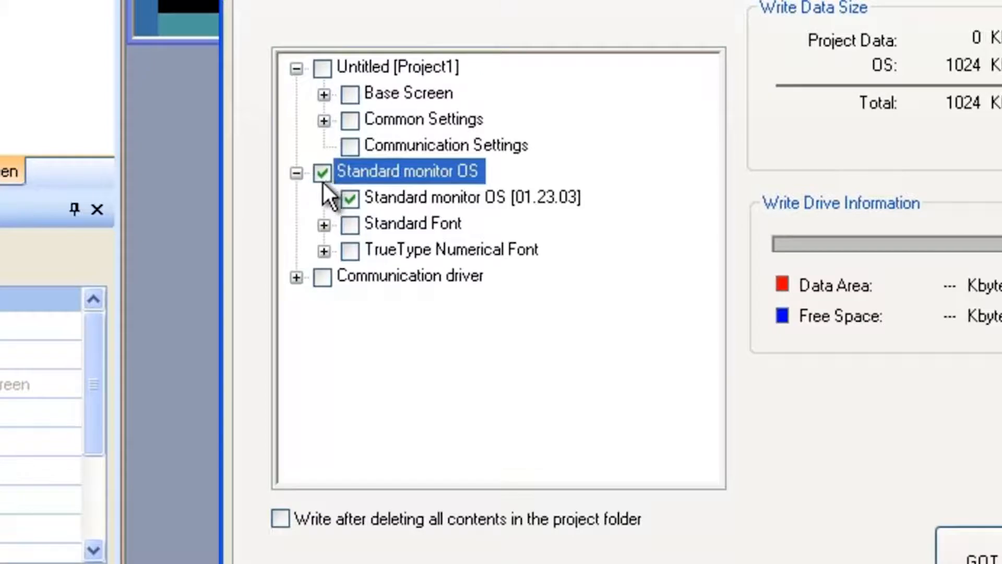
# - Add the AB MicroLogix communication driver to the write selection and start writing to the GOT
pyautogui.click(297, 277)
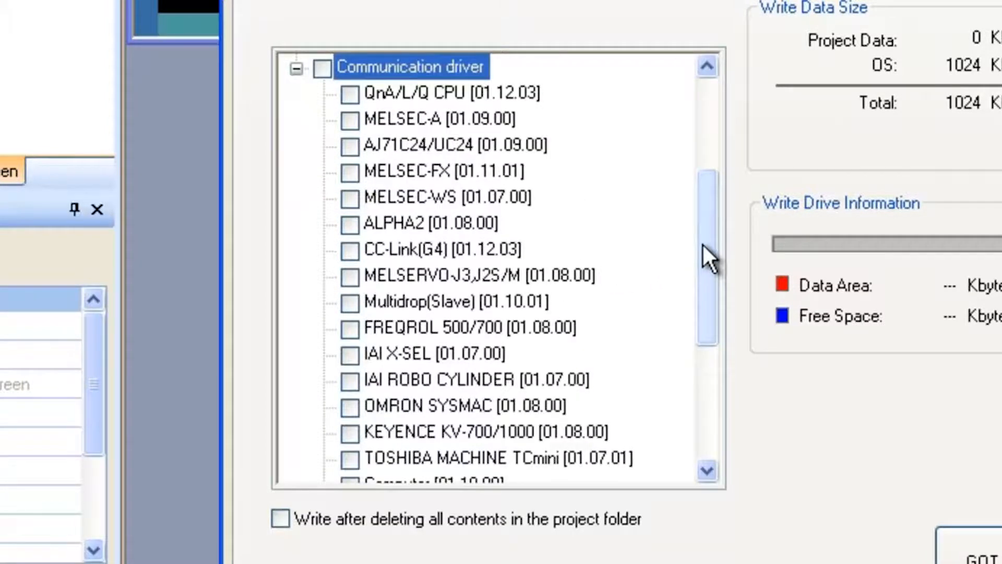
pyautogui.moveTo(703, 243); pyautogui.dragTo(718, 390)
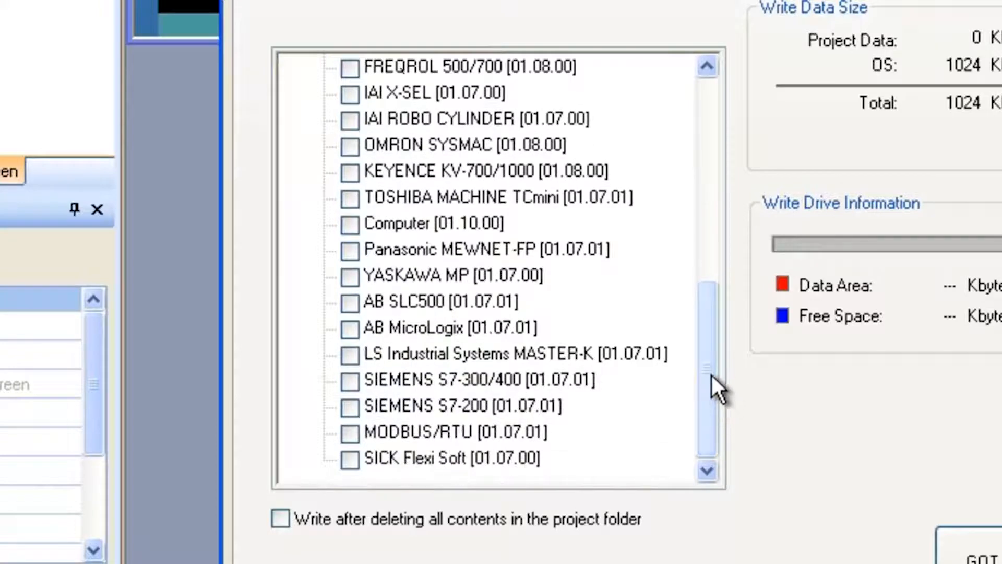
pyautogui.click(350, 328)
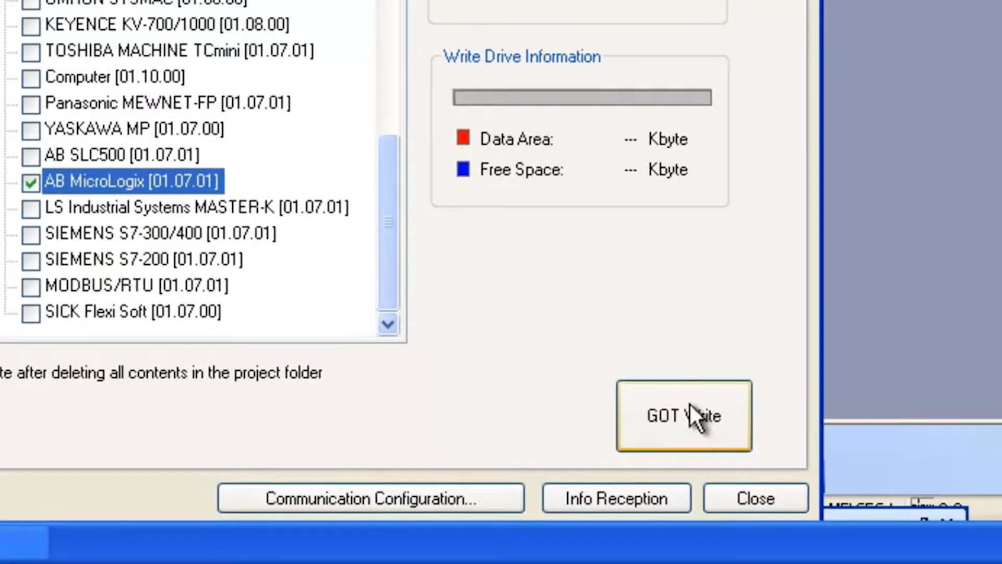
pyautogui.click(693, 413)
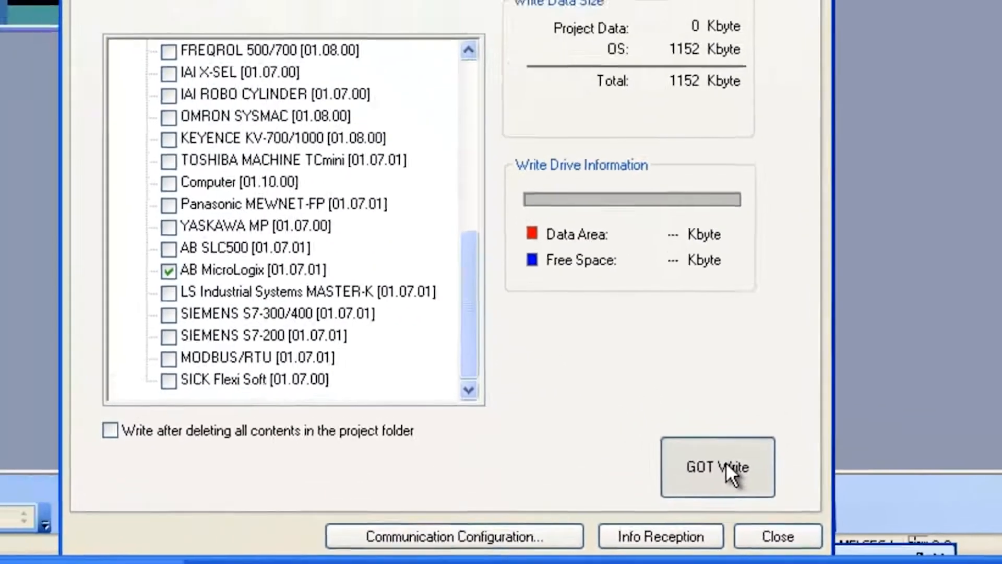